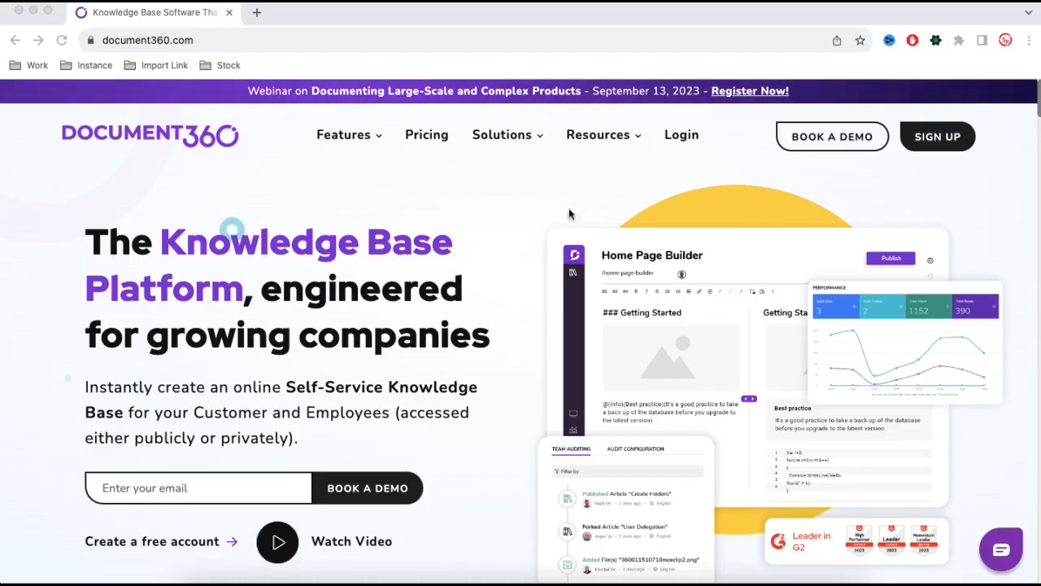
Open the free-trial sign-up form and enter the first name.
left_click(945, 161)
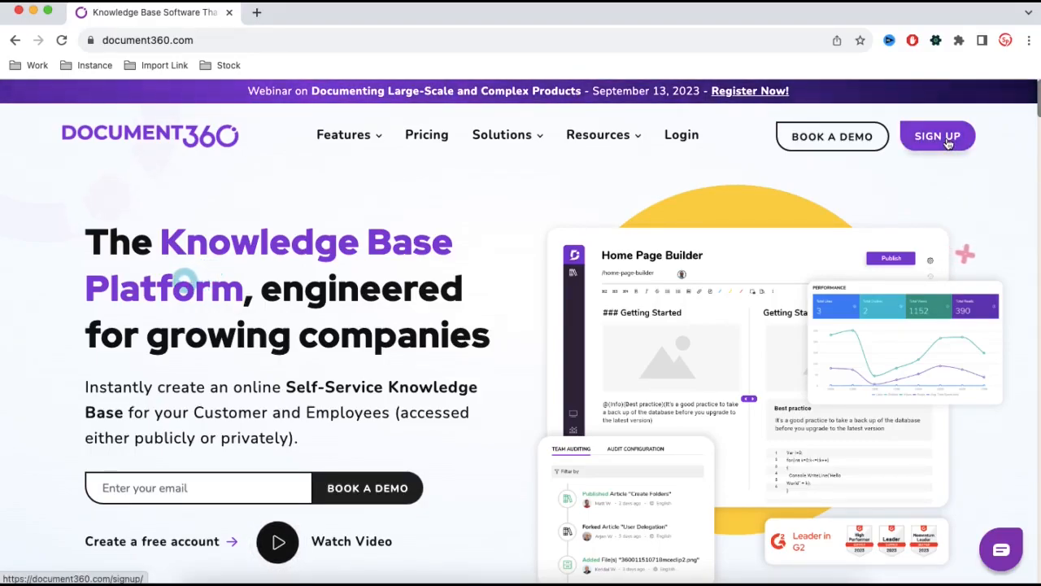
left_click(948, 141)
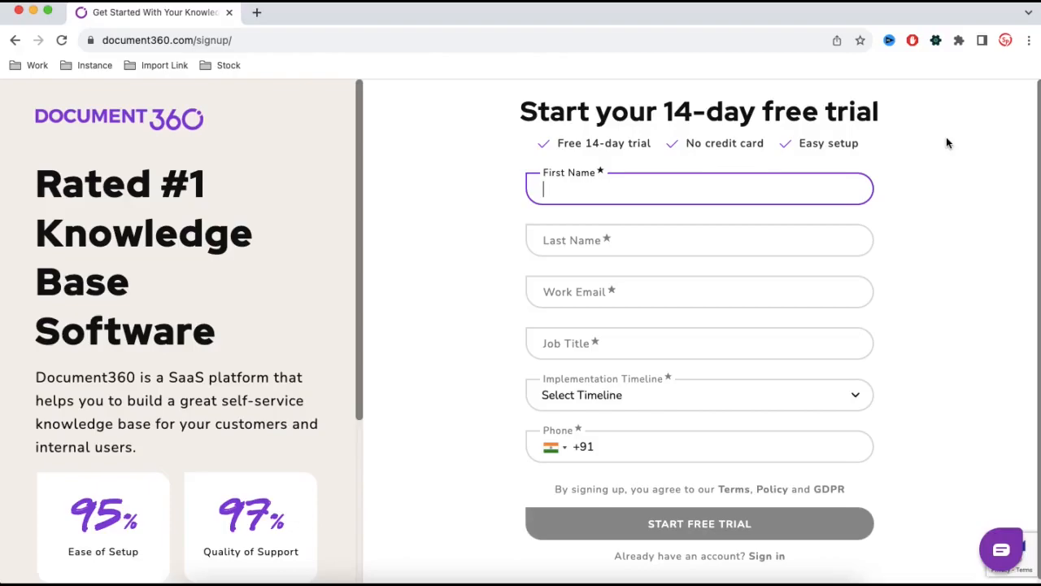
type("Rohit")
key("Tab")
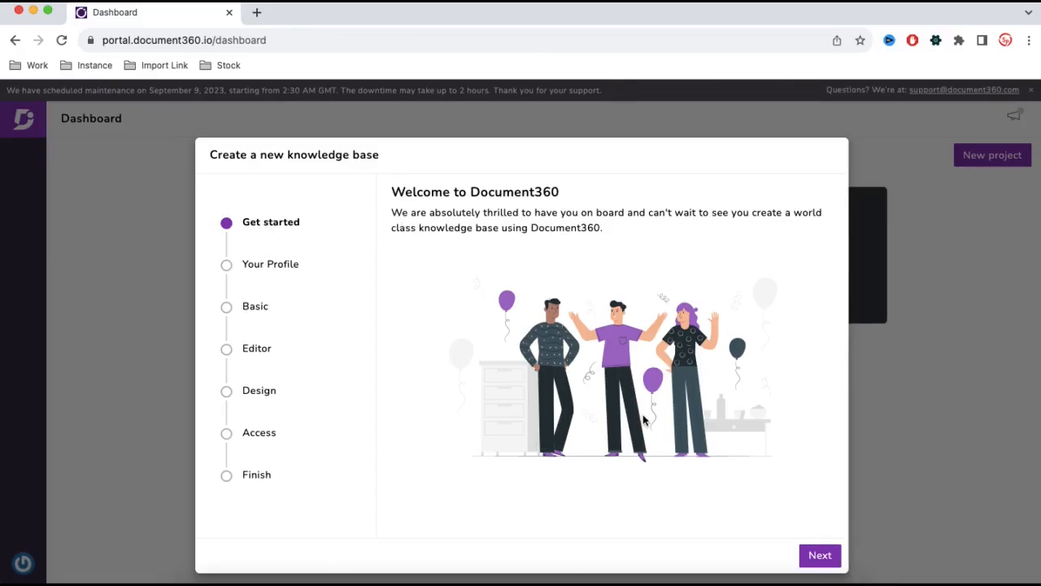
Start the new knowledge base wizard and save the profile's first and last name.
left_click(821, 559)
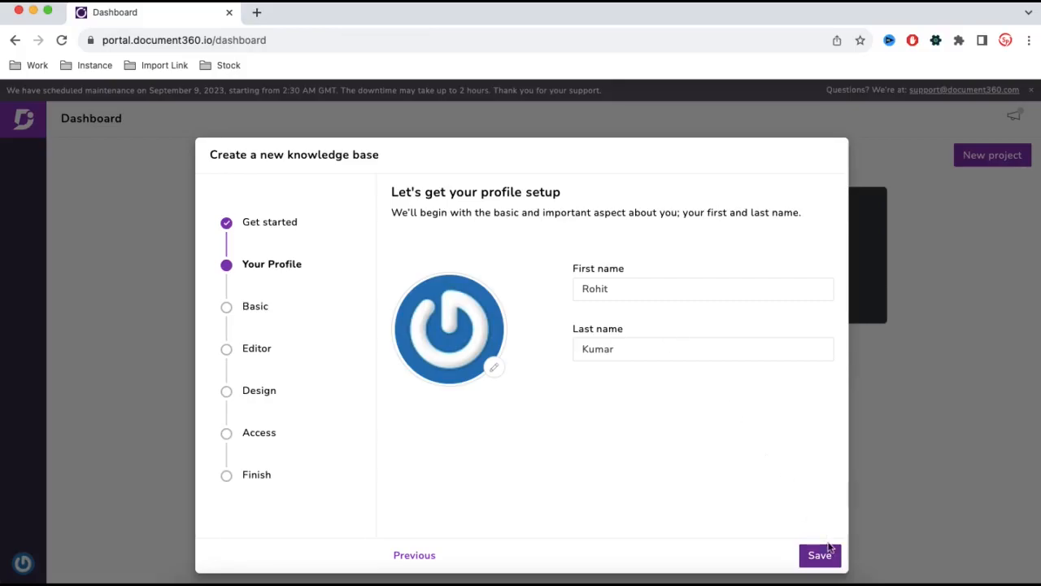
left_click(826, 557)
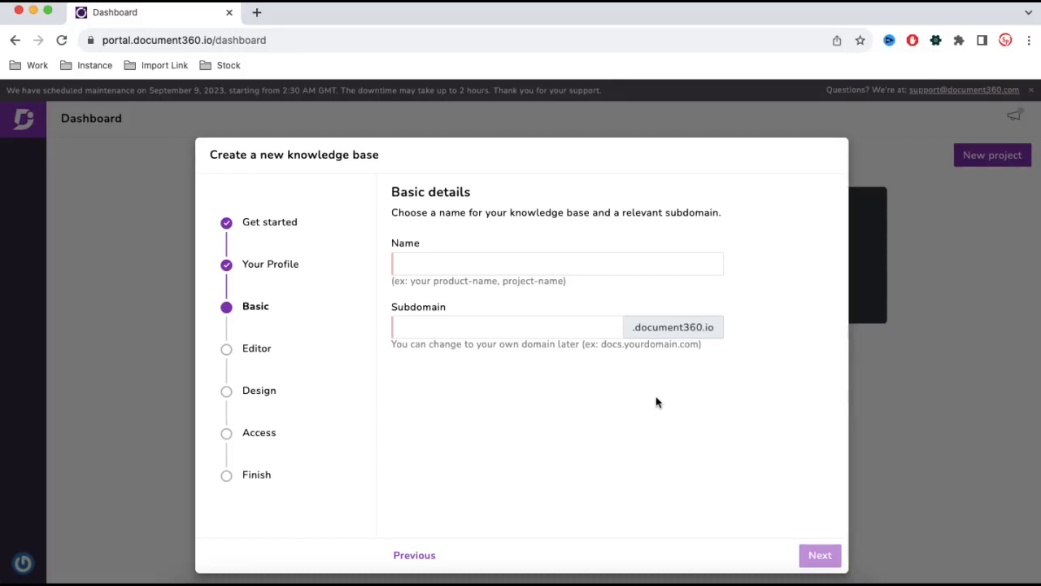
Name the knowledge base demokb with the matching subdomain and keep Markdown as the default editor.
left_click(456, 264)
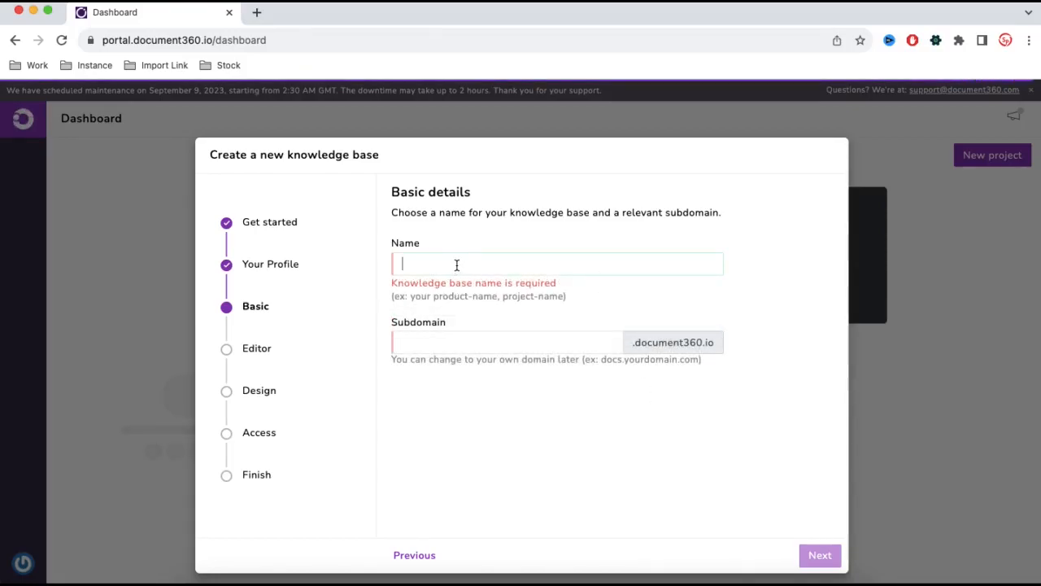
type("demokb")
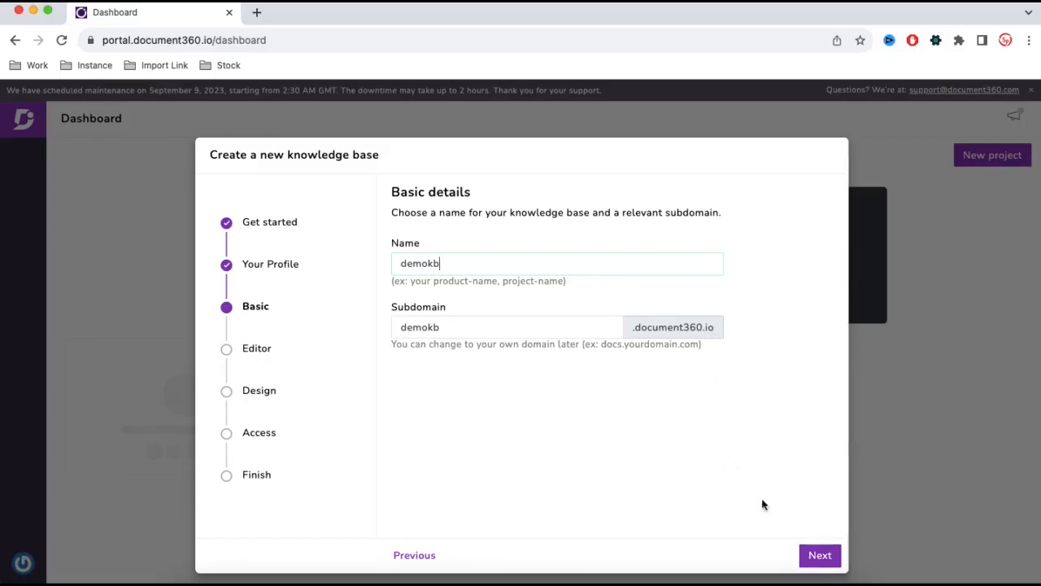
left_click(817, 557)
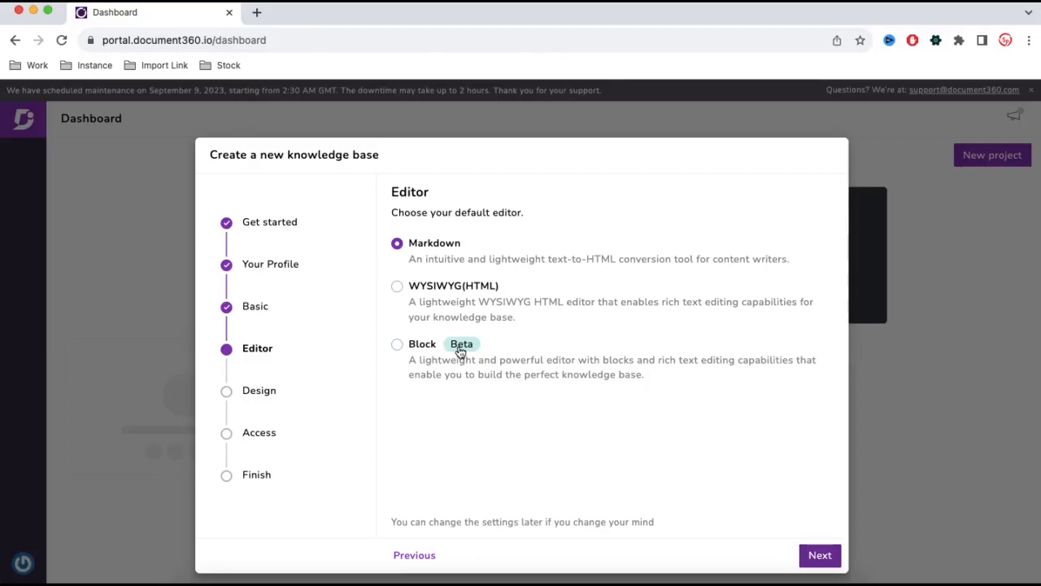
left_click(830, 554)
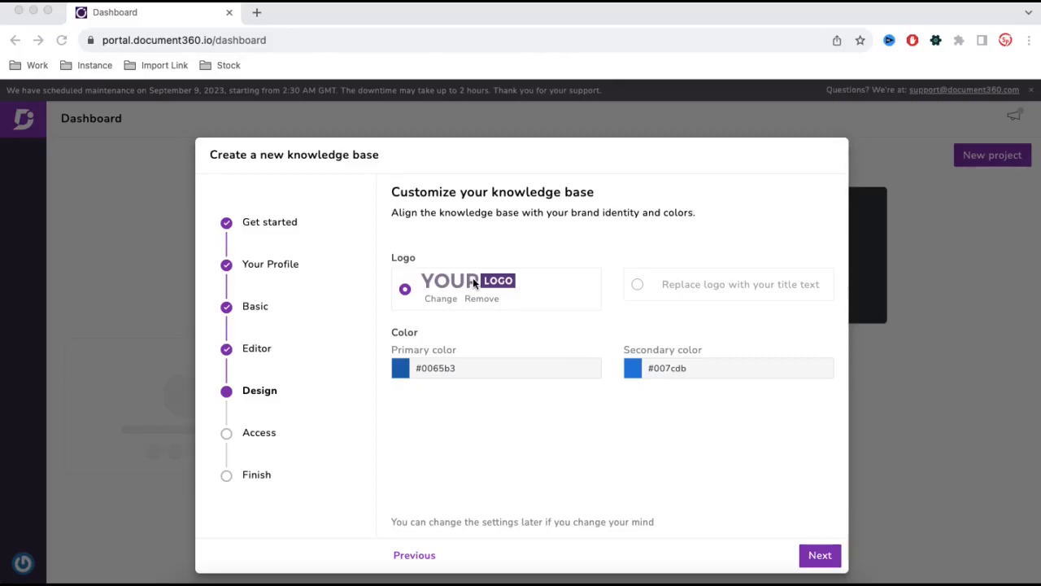
left_click(641, 282)
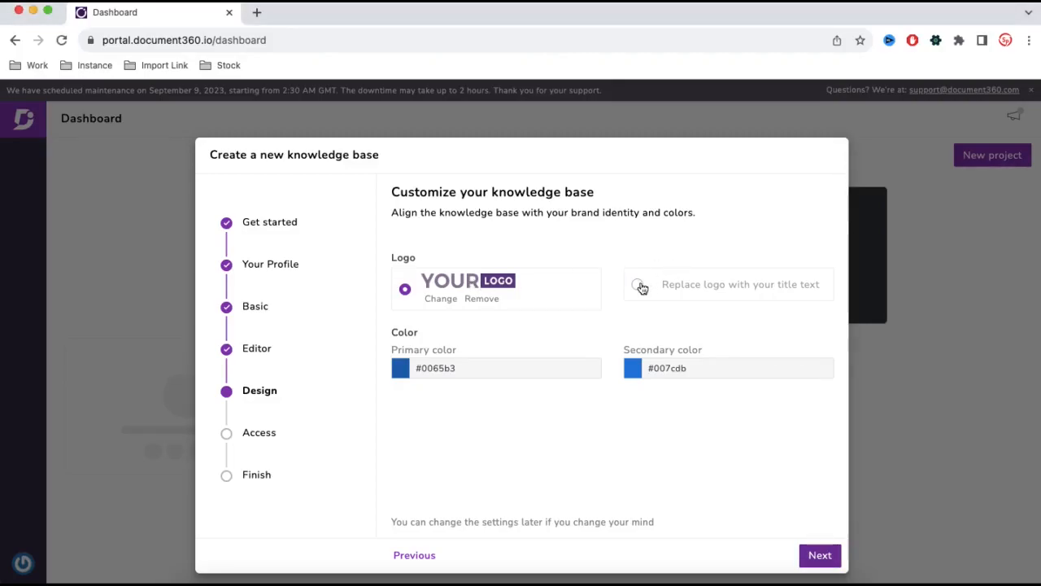
left_click(639, 285)
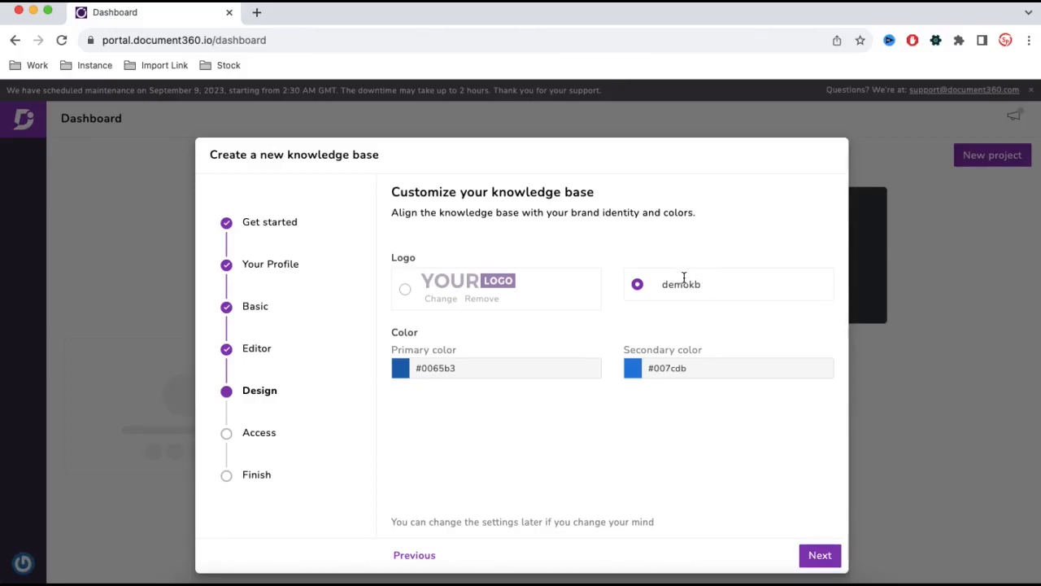
left_click(405, 290)
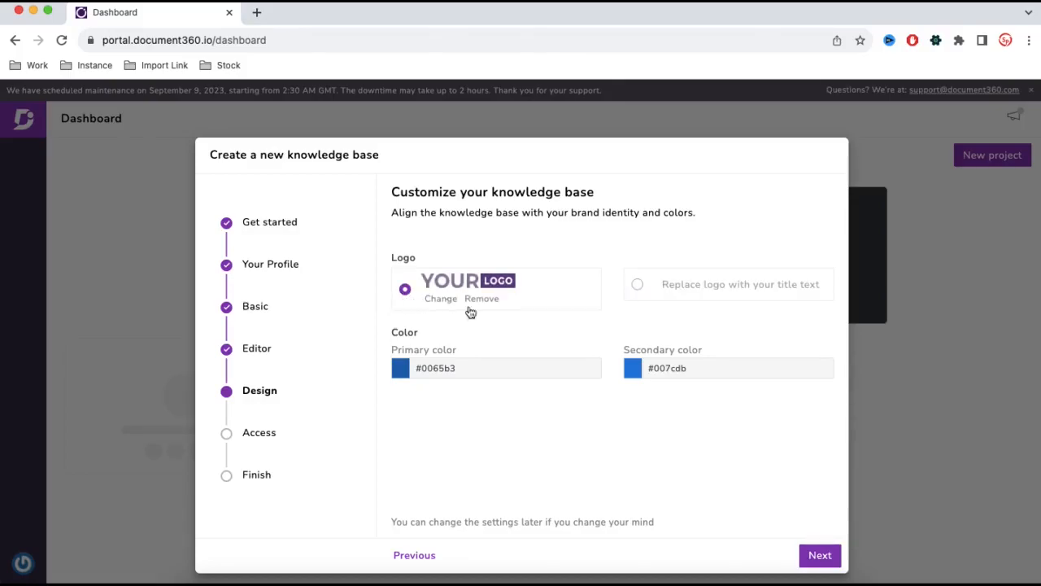
Keep the default logo and colors and create the knowledge base with Public access.
left_click(818, 560)
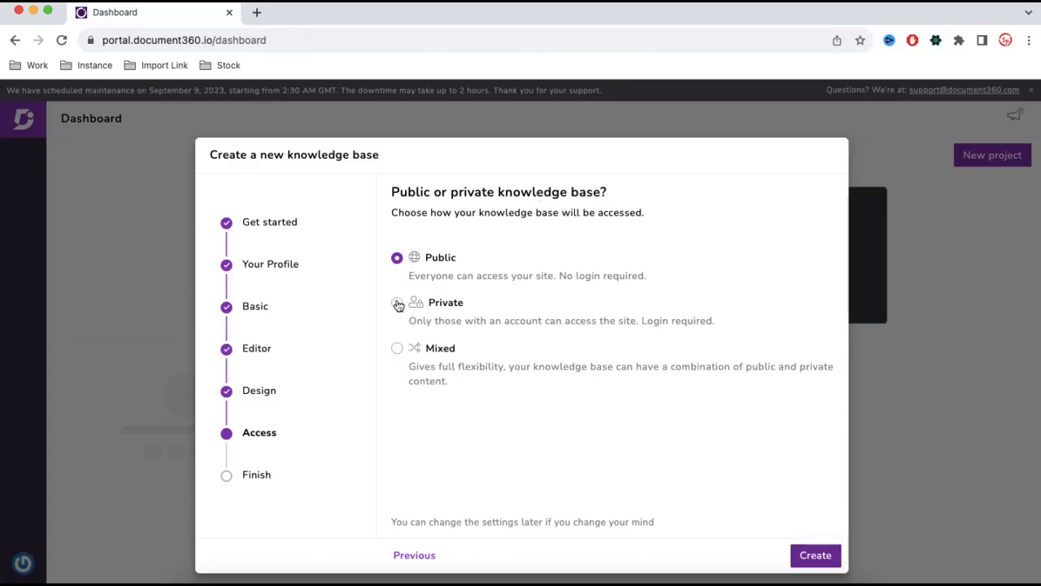
left_click(816, 555)
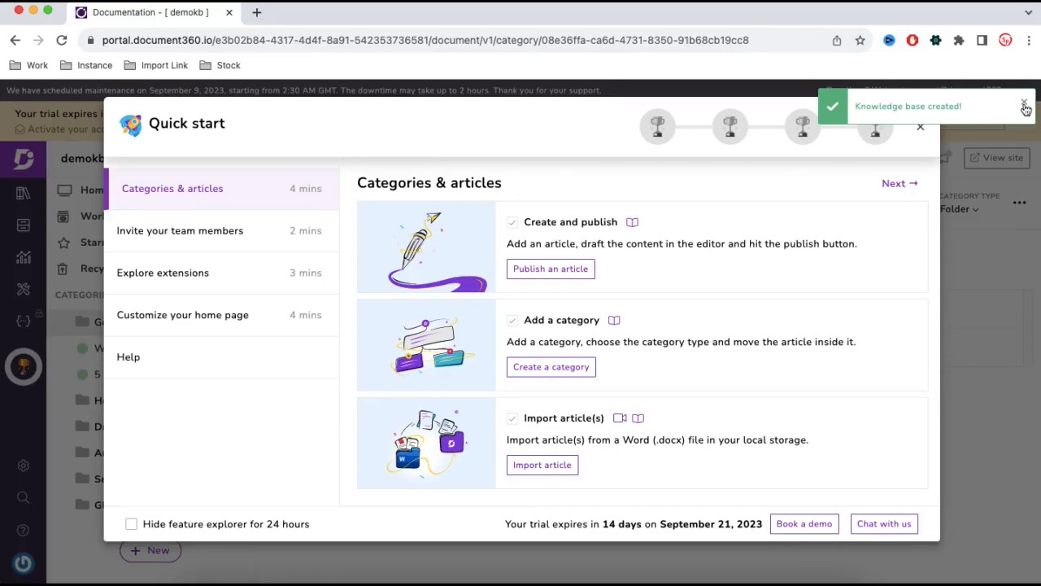
Dismiss the creation notification and close the Quick start panel.
left_click(1024, 106)
left_click(920, 126)
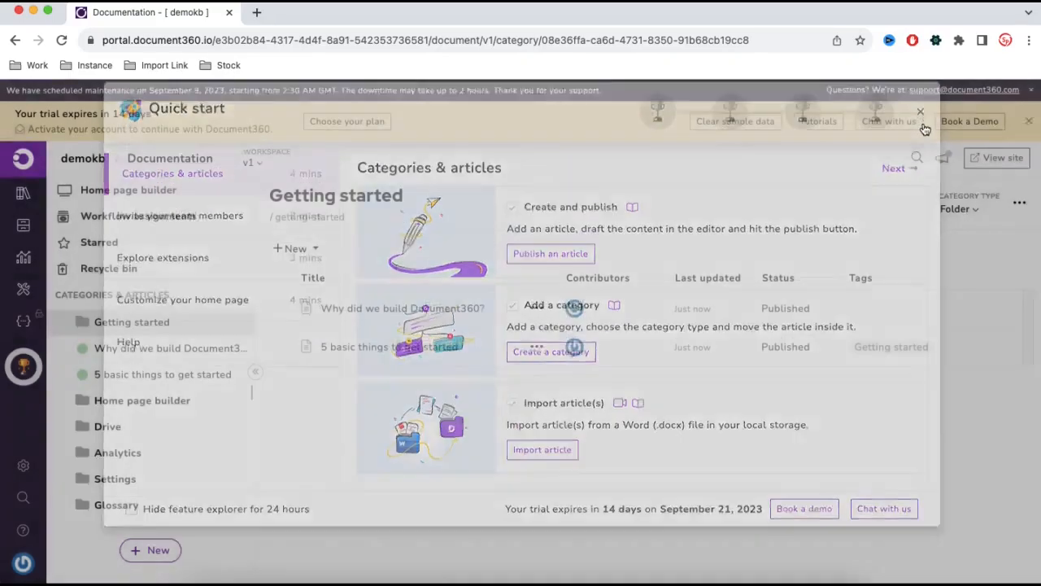
Open the published knowledge base site and its documentation page.
left_click(272, 13)
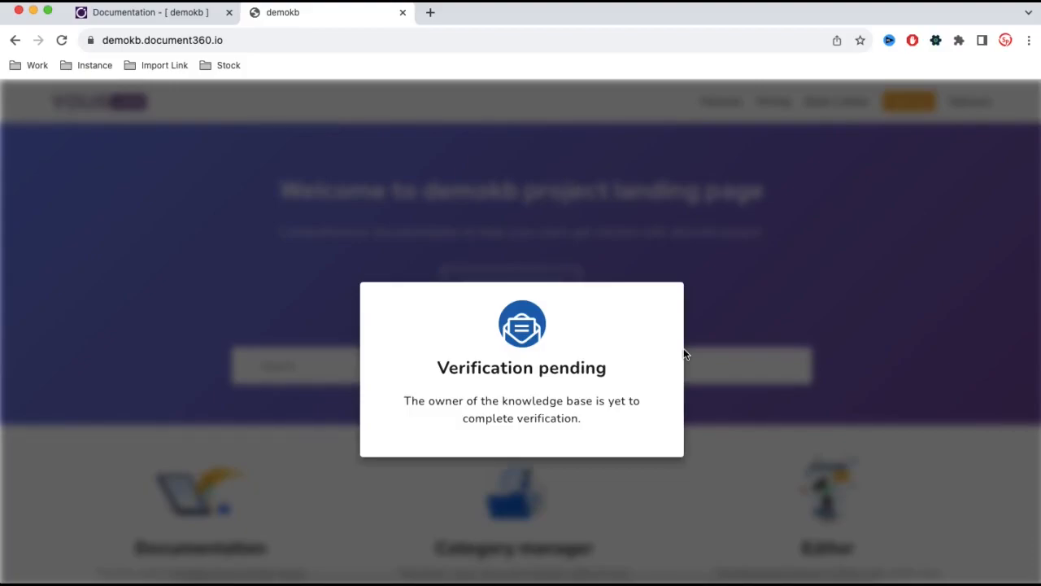
left_click(153, 14)
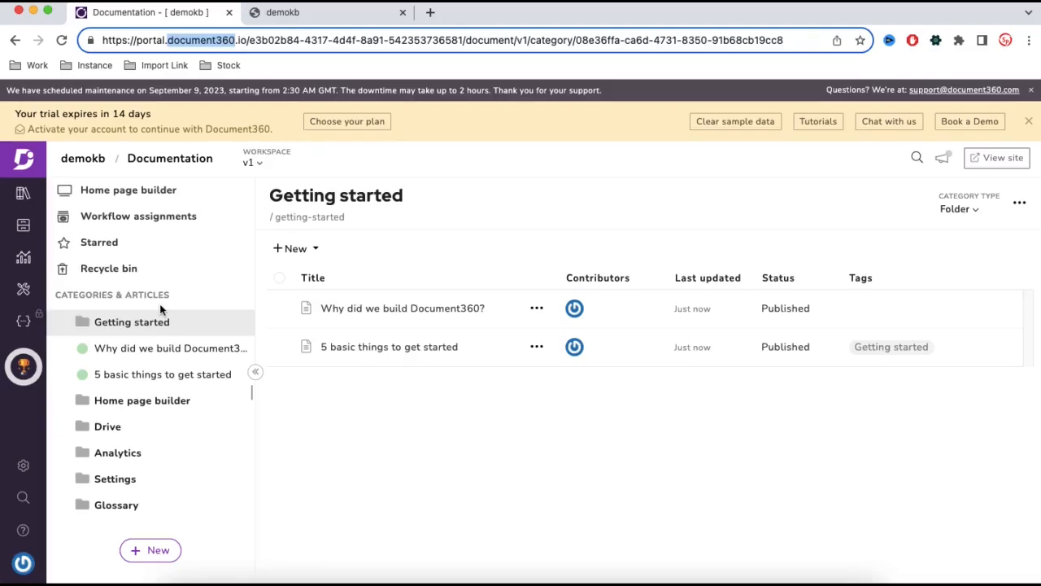
left_click(311, 14)
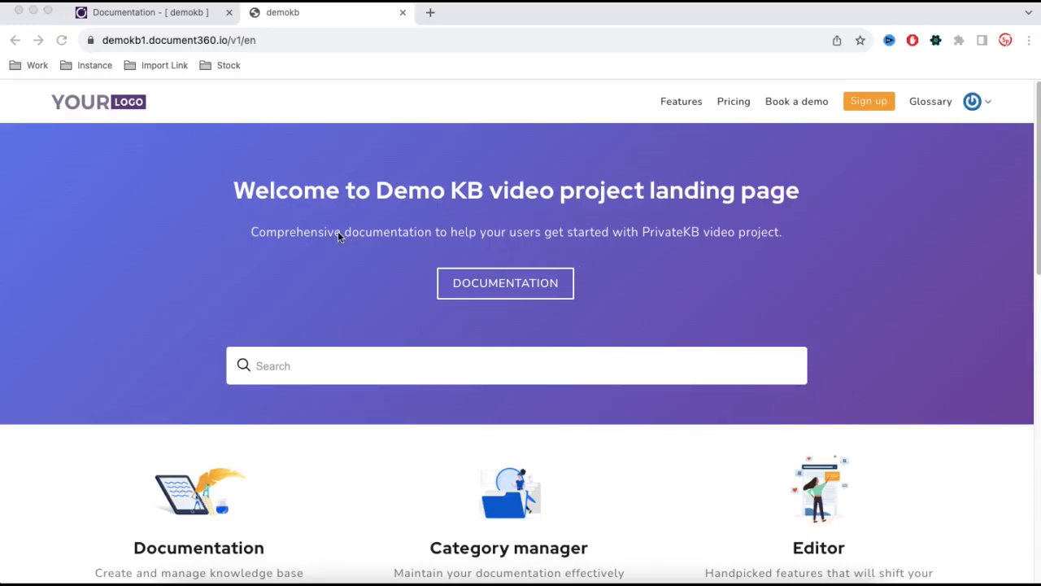
left_click(444, 310)
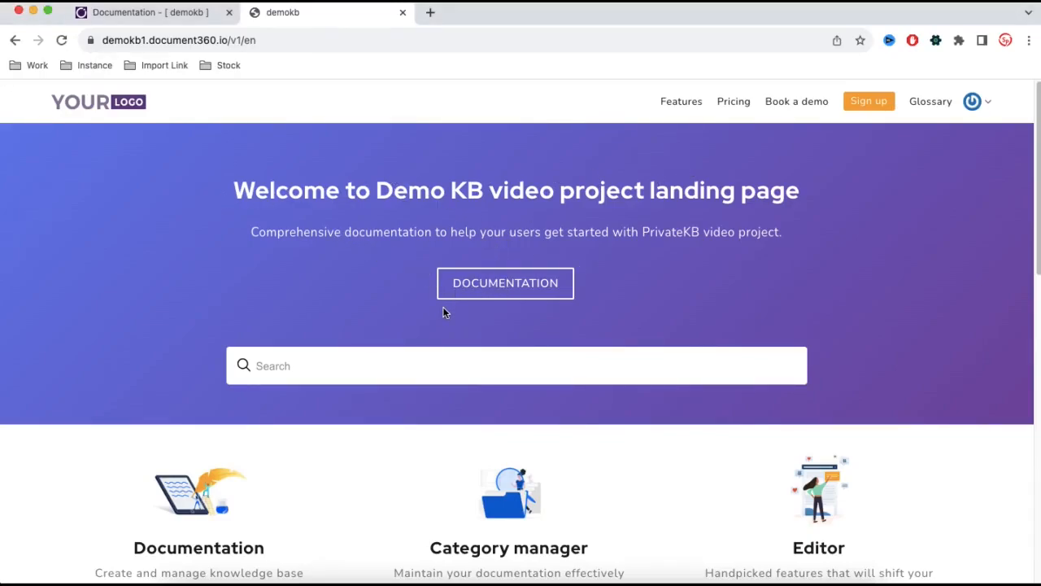
left_click(498, 288)
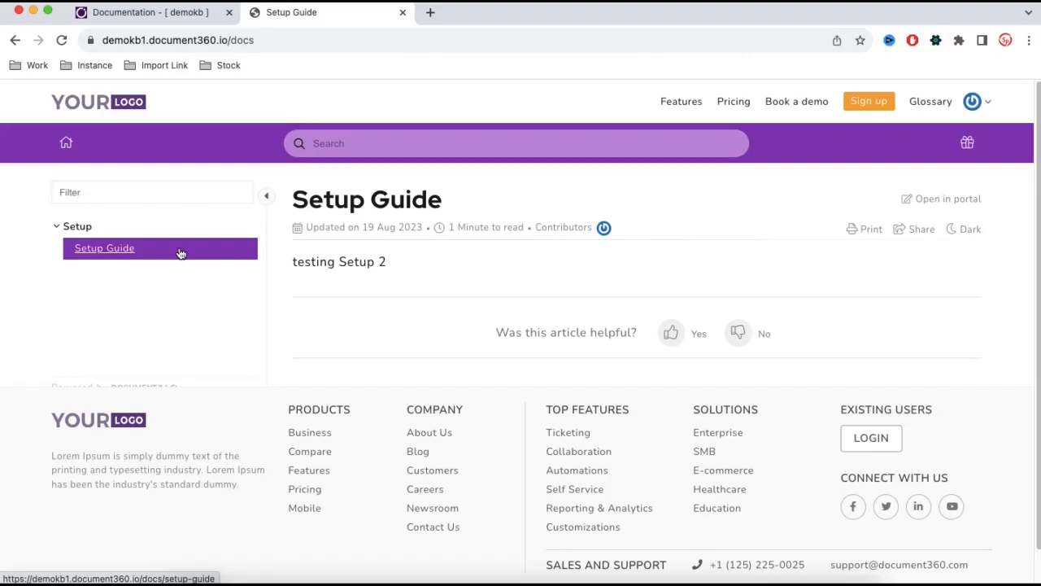
Open the Setup Guide article in the portal and compare it with the published page.
left_click(143, 15)
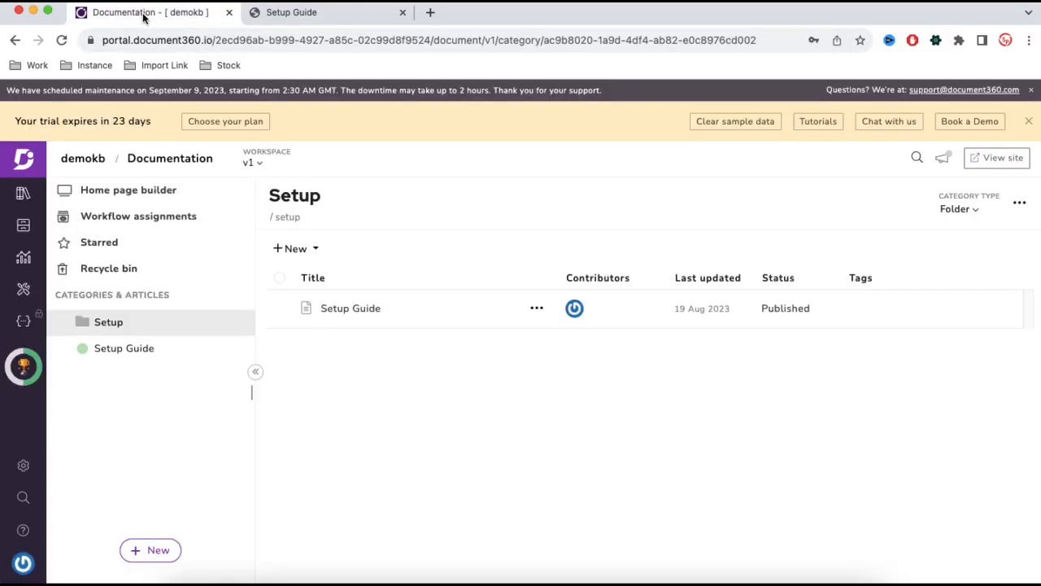
left_click(112, 355)
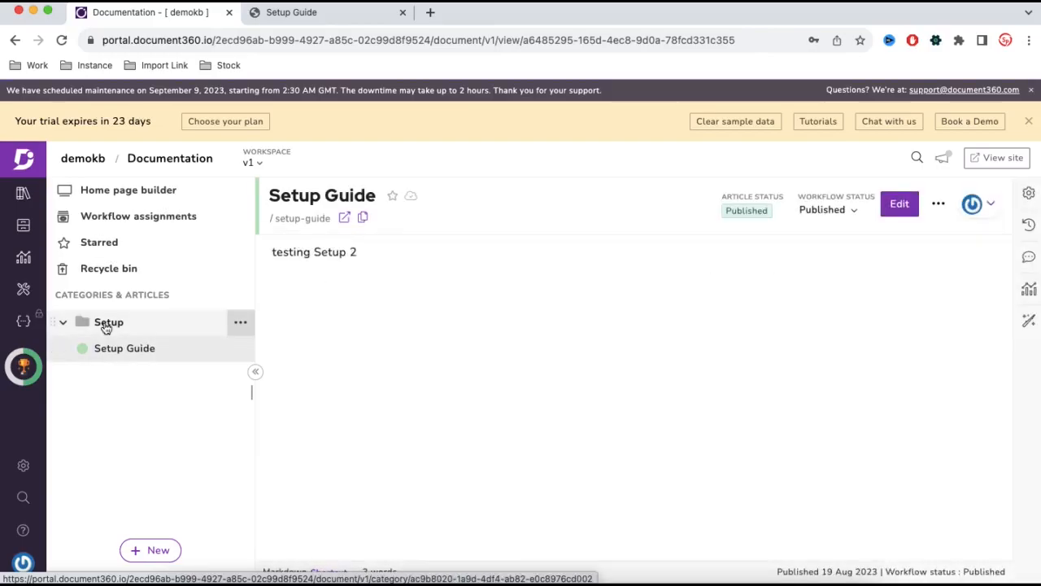
left_click(297, 12)
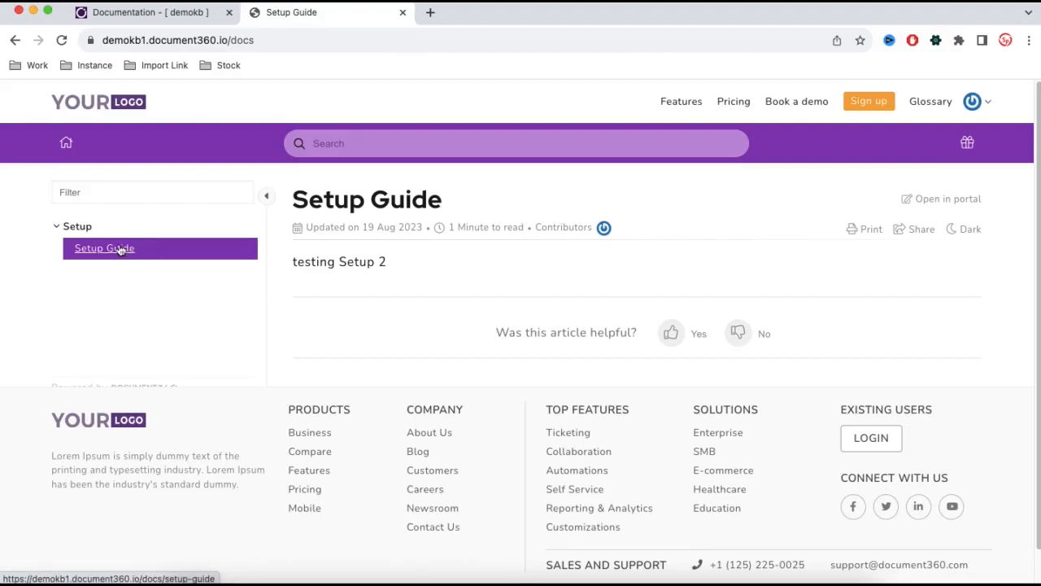
left_click(174, 16)
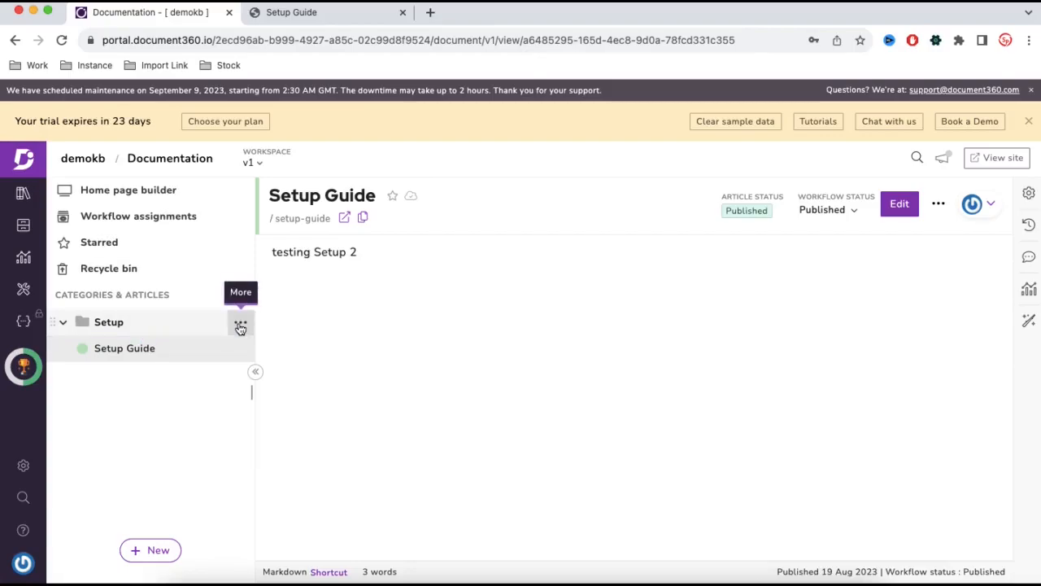
Delete the Setup category with its article.
left_click(241, 327)
left_click(105, 451)
left_click(669, 240)
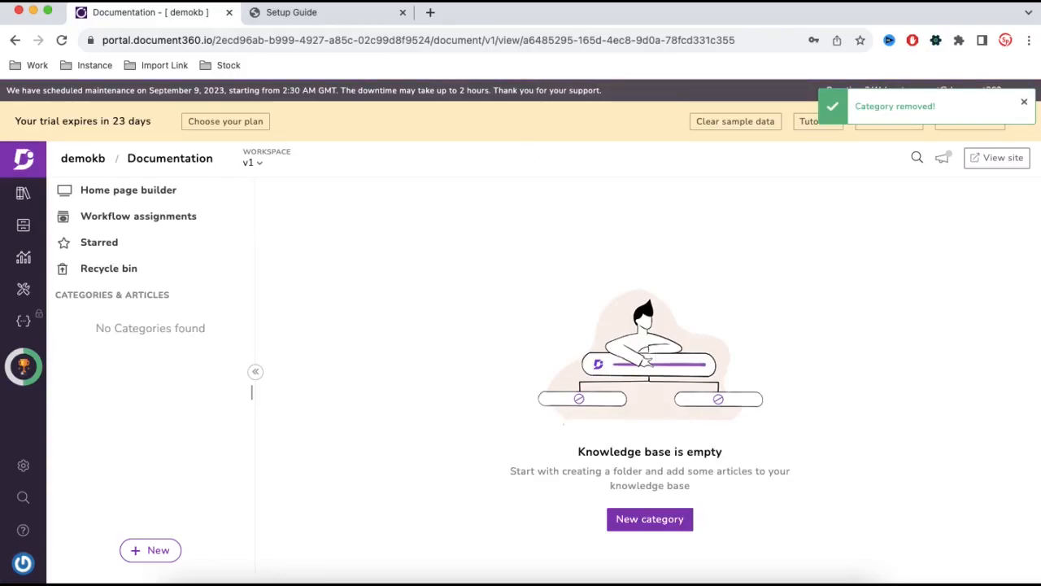
Reload the published documentation page to check the deletion, then return to the portal.
left_click(309, 14)
left_click(61, 40)
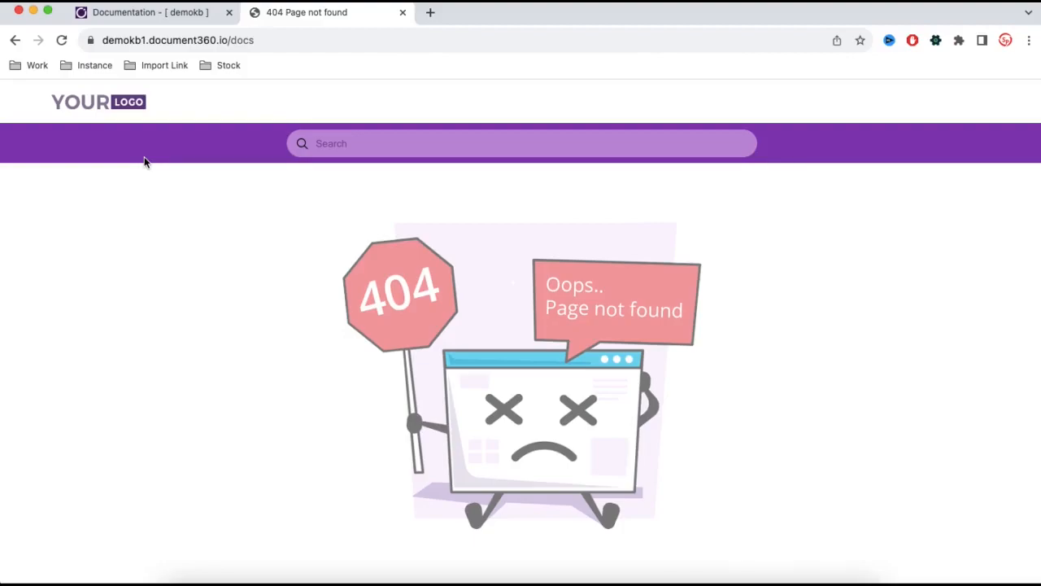
left_click(167, 22)
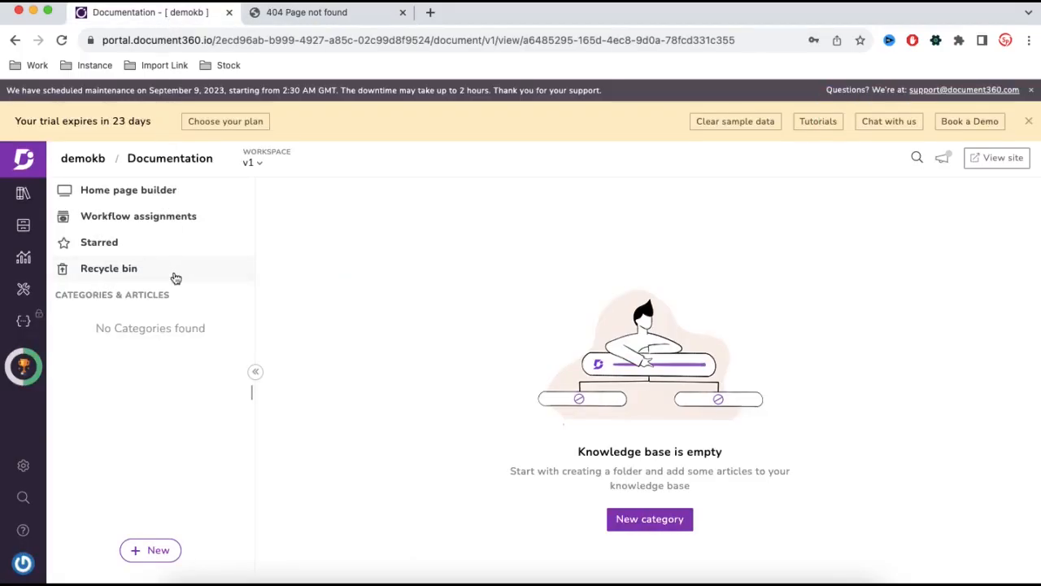
Create a new Folder category named Setup.
left_click(138, 551)
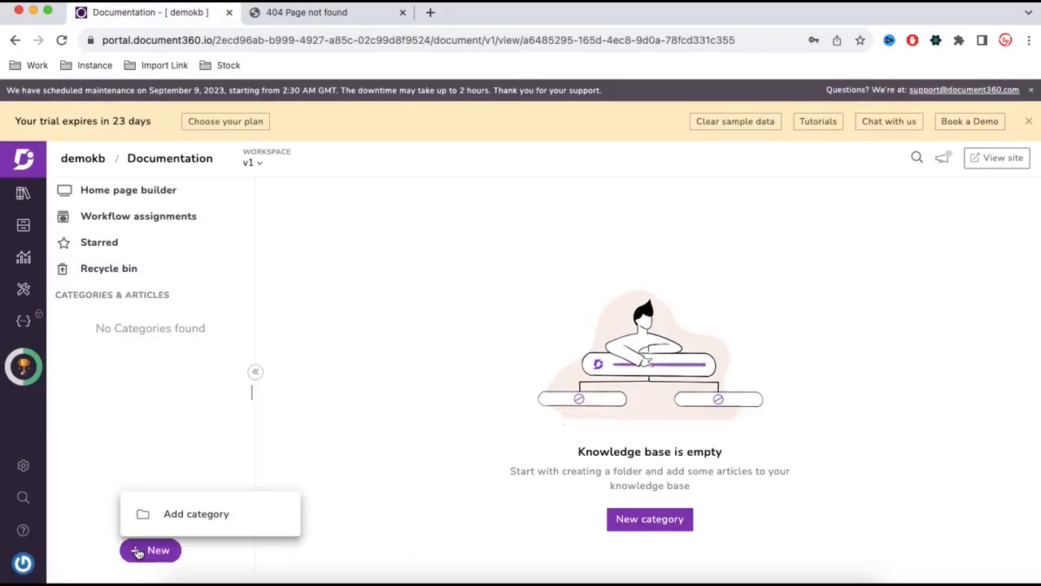
left_click(177, 519)
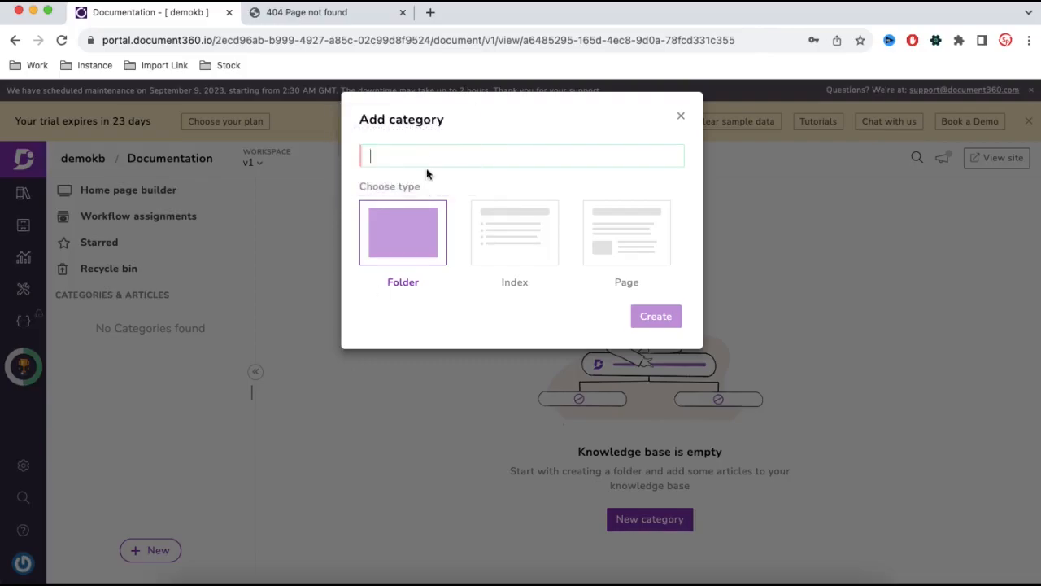
type("Setup")
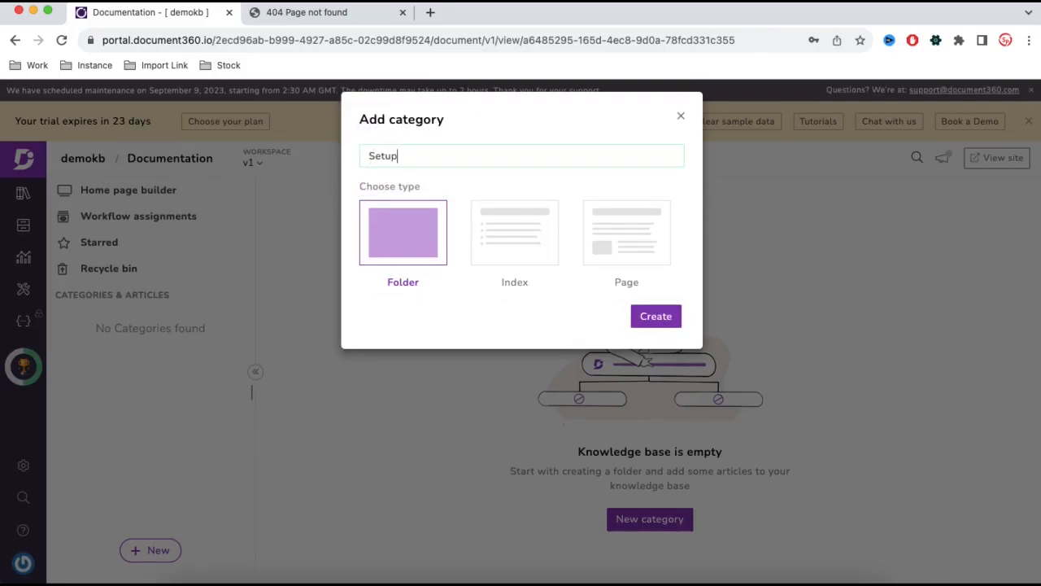
left_click(656, 317)
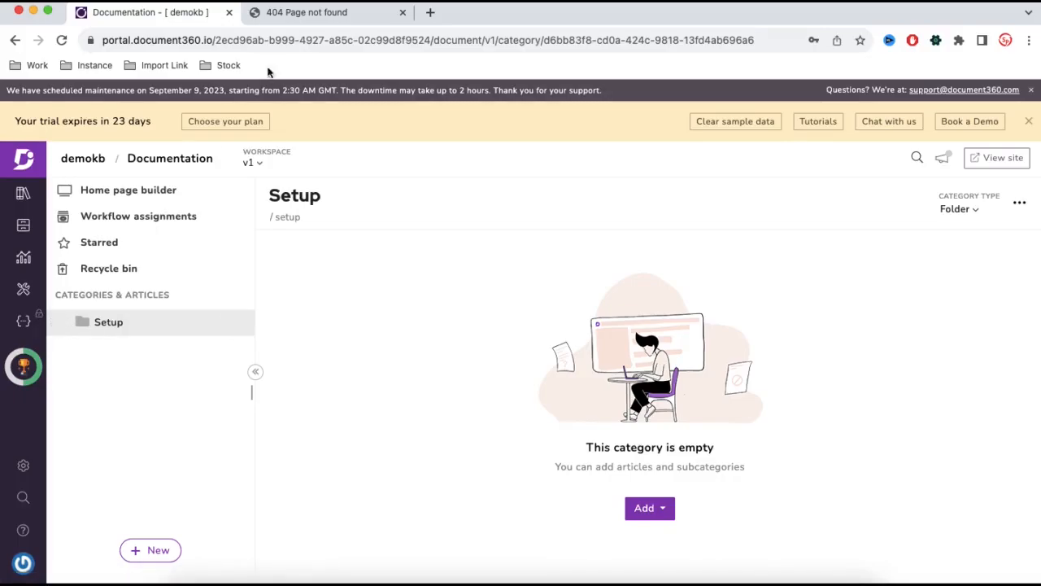
Reload the published documentation page again and return to the portal.
left_click(286, 16)
left_click(61, 41)
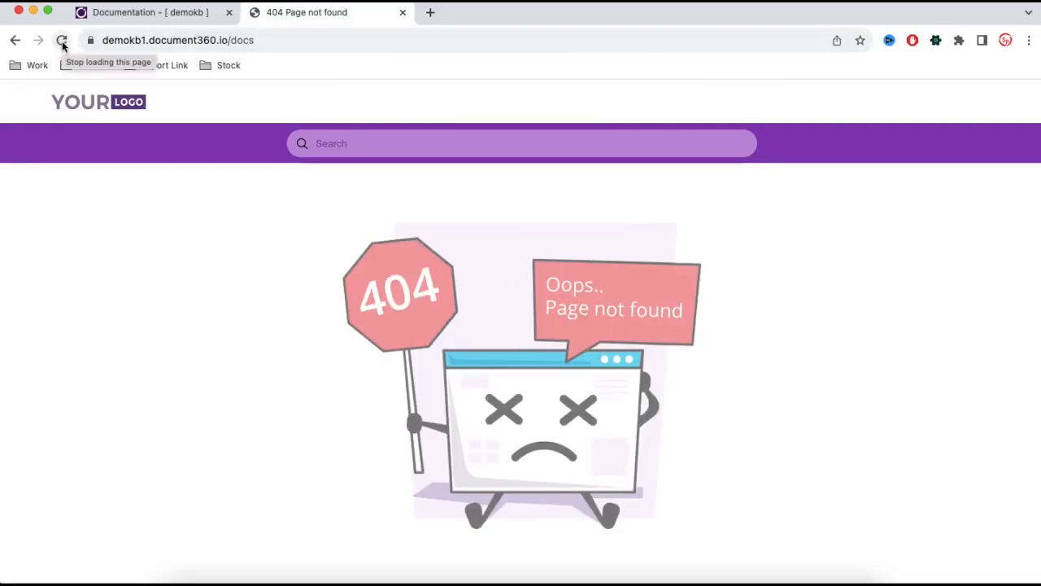
left_click(189, 14)
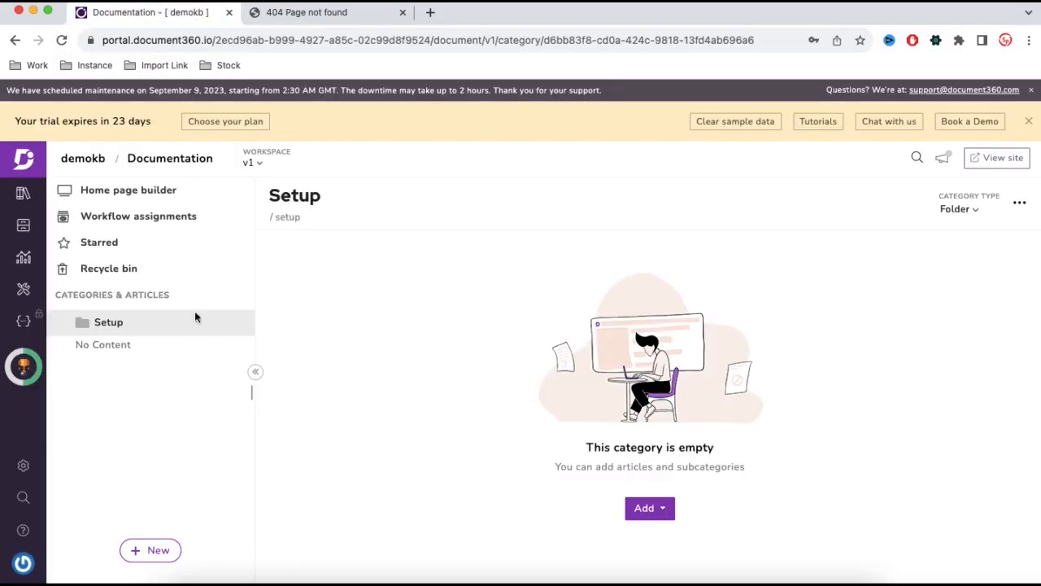
Add a new article named Setup inside the Setup folder category.
left_click(649, 508)
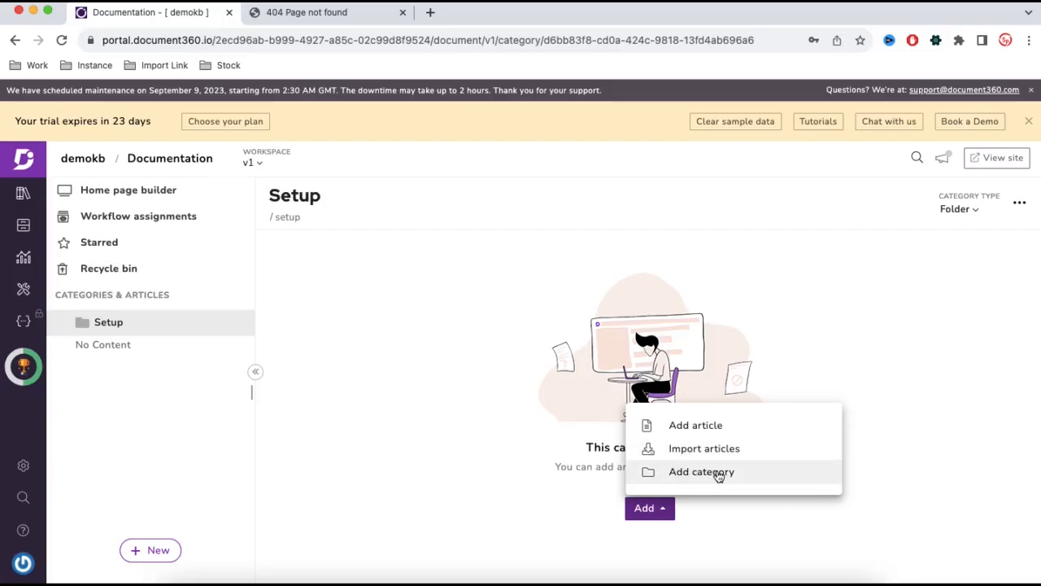
left_click(698, 435)
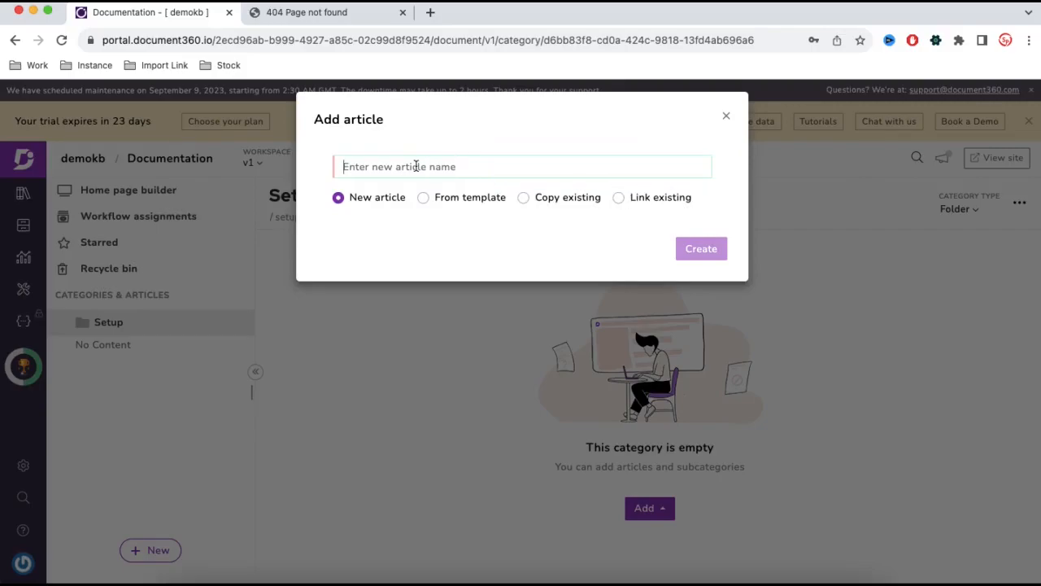
type("Setup")
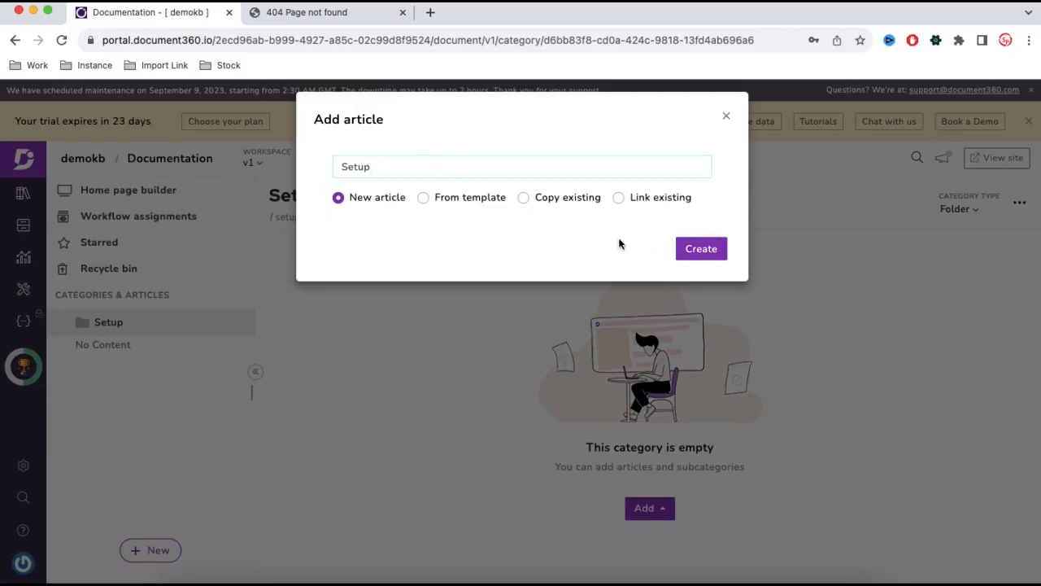
left_click(687, 248)
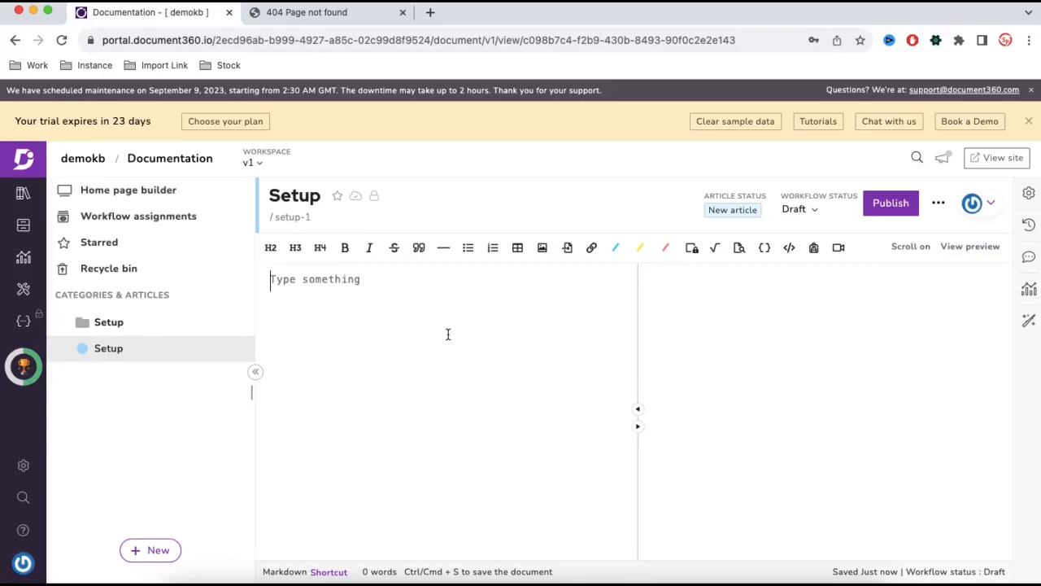
Write "Hi Setup testing" as the article body and publish the article.
type("Hi Setup testing")
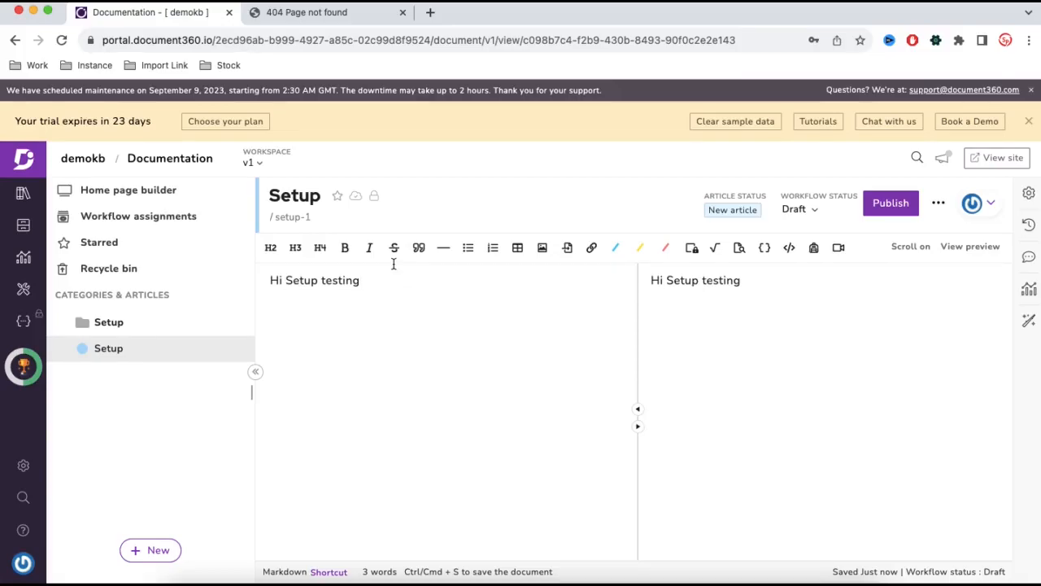
left_click(881, 213)
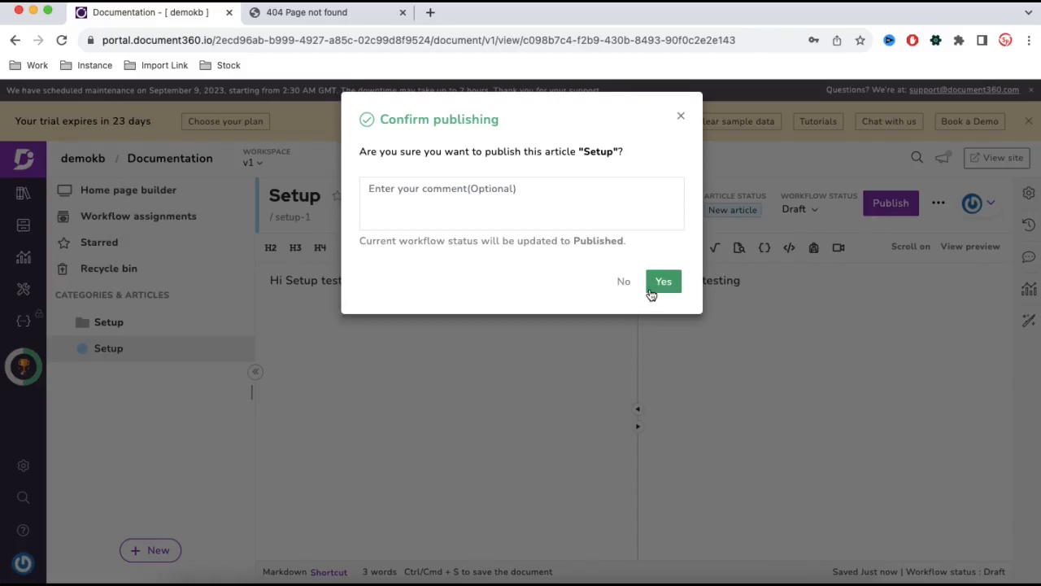
left_click(660, 284)
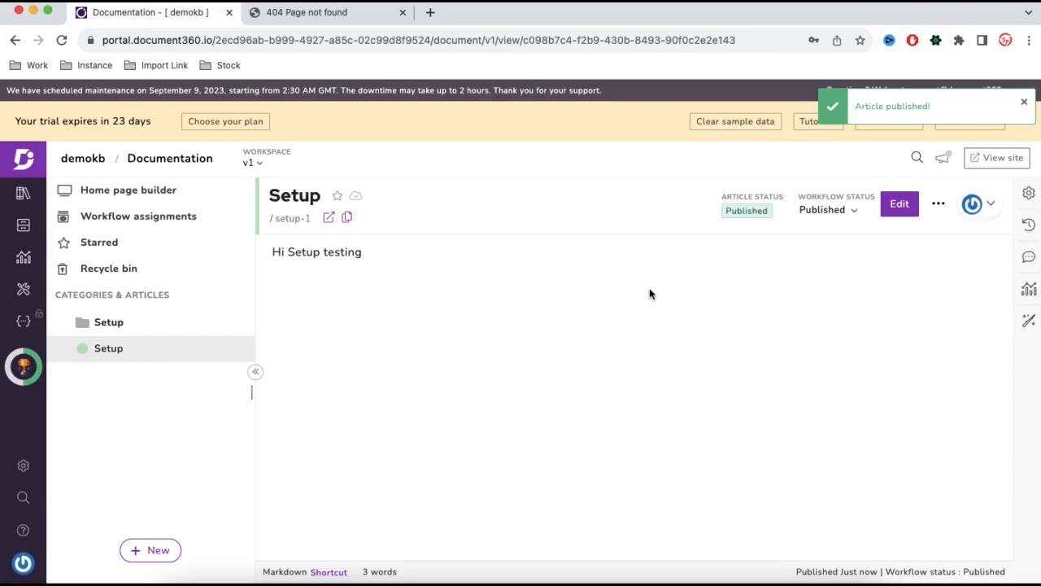
Reload the published documentation page to check the new article, then return to the portal.
left_click(333, 13)
left_click(61, 40)
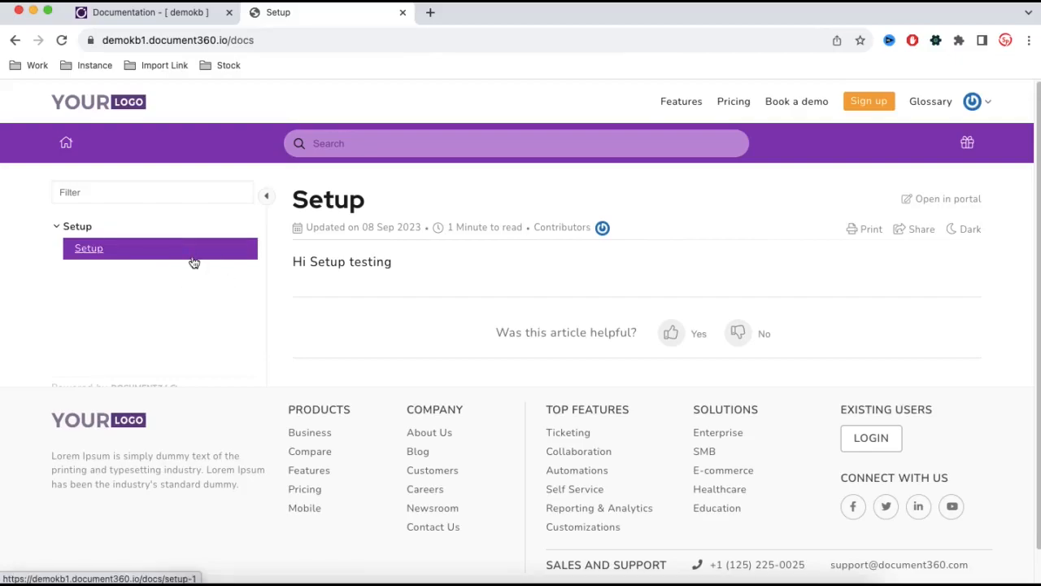
left_click(151, 12)
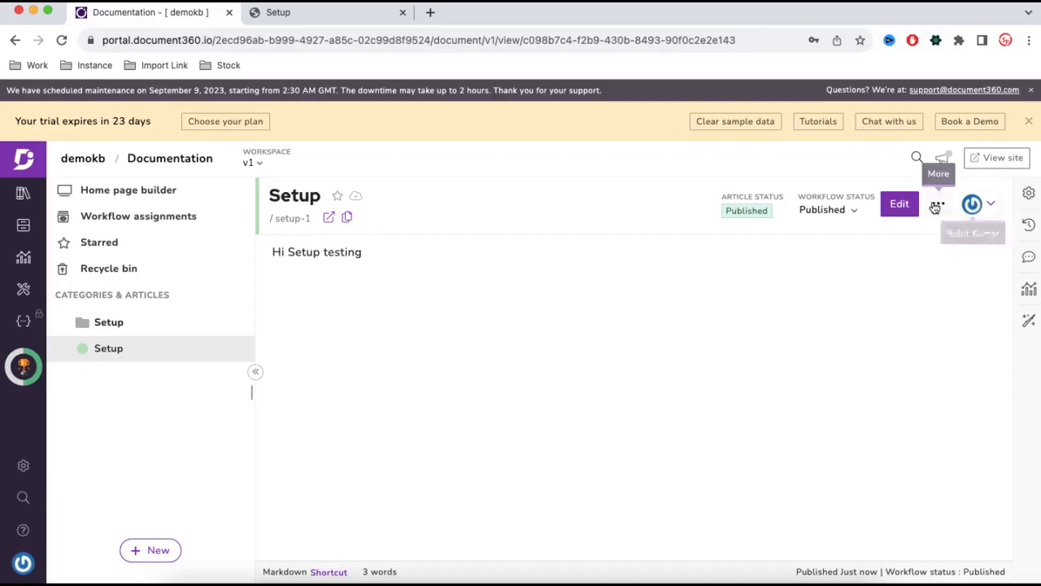
Edit the Setup article, change its text to "Hi Setup testing 2" and publish it again.
left_click(909, 204)
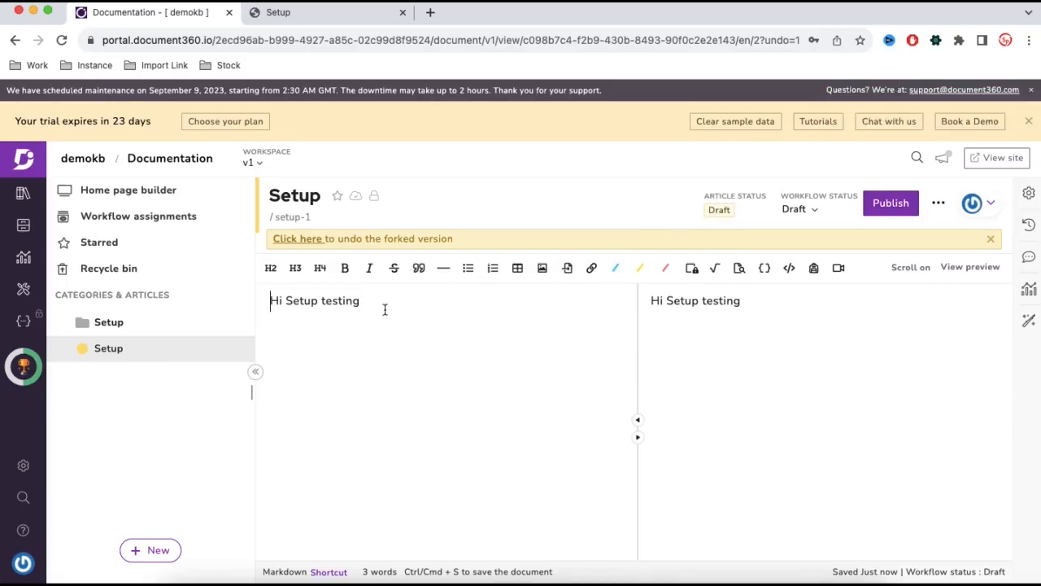
type("2")
left_click(885, 207)
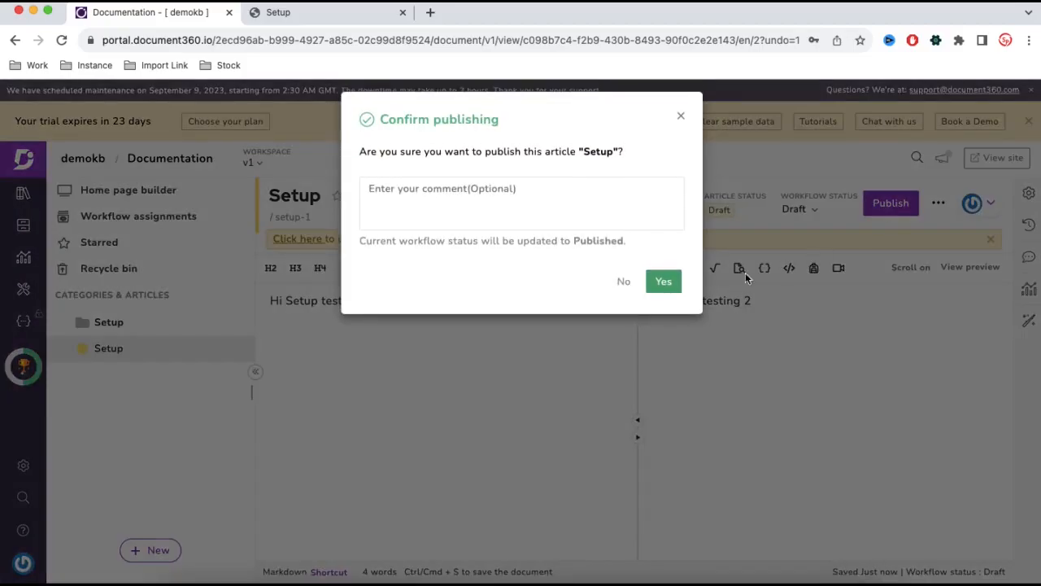
left_click(662, 279)
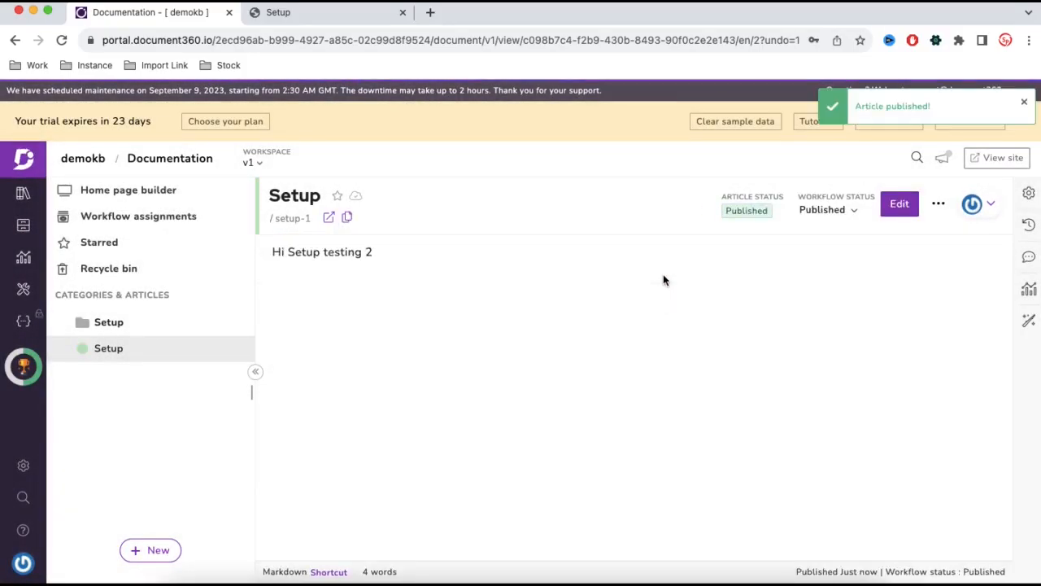
Reload the published documentation page to check the updated article.
left_click(297, 15)
left_click(61, 41)
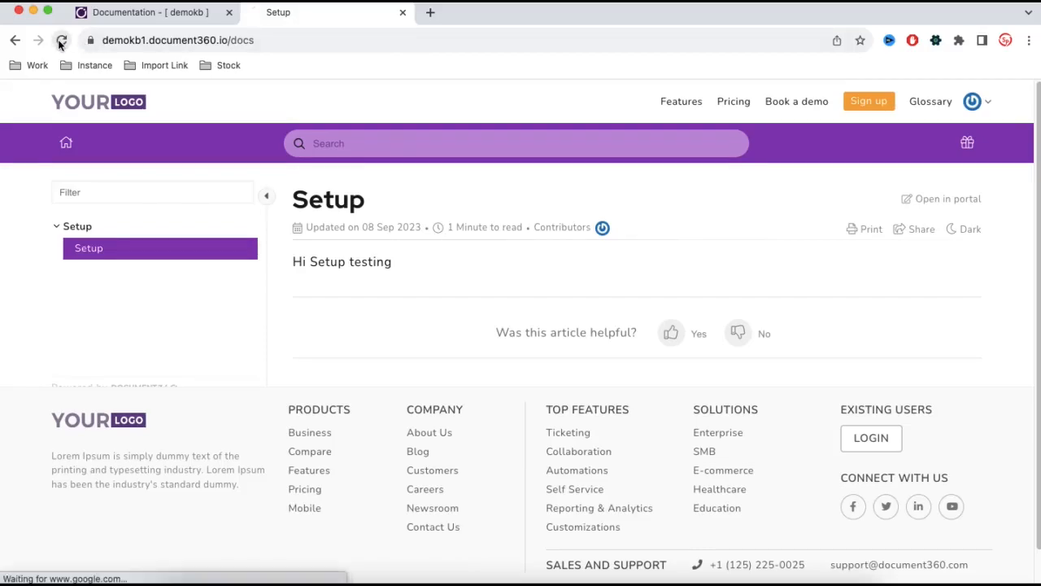